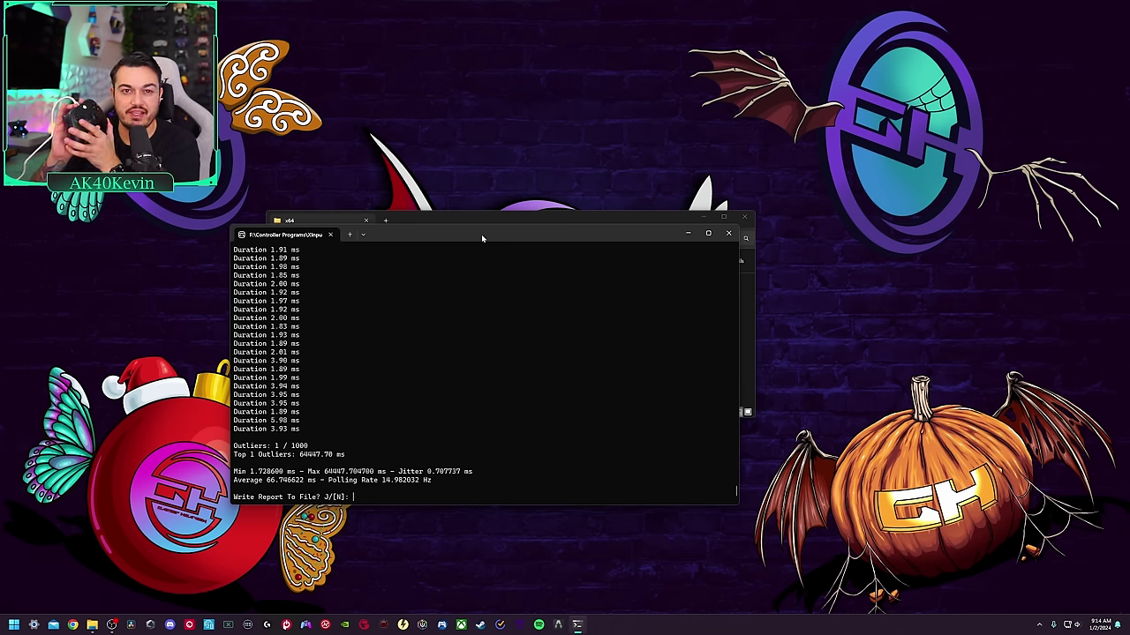
# Step: Dismiss the finished run, relaunch XInputTest.exe, and move its console window clear of the file list
pyautogui.press('Return')
pyautogui.doubleClick(424, 294)
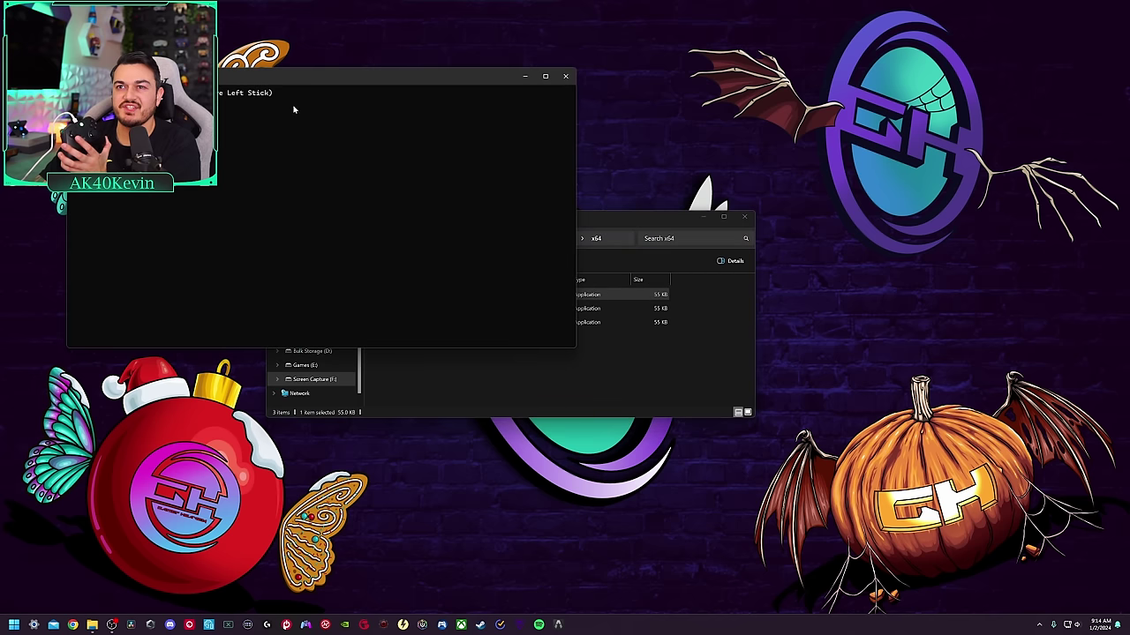
pyautogui.moveTo(356, 143); pyautogui.dragTo(494, 277)
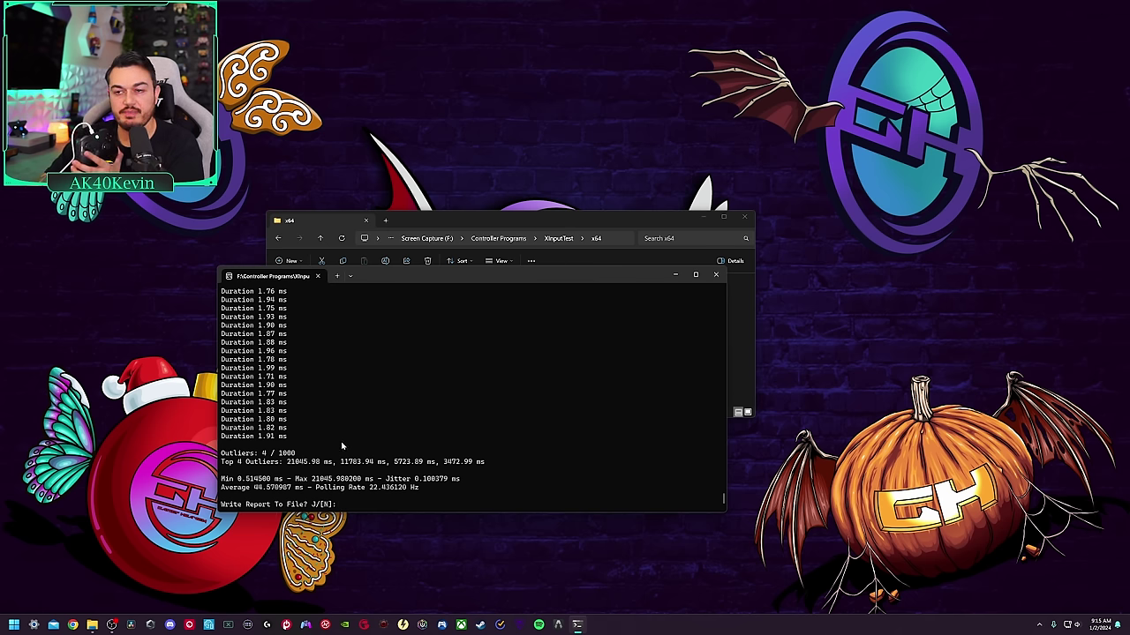
pyautogui.press('Return')
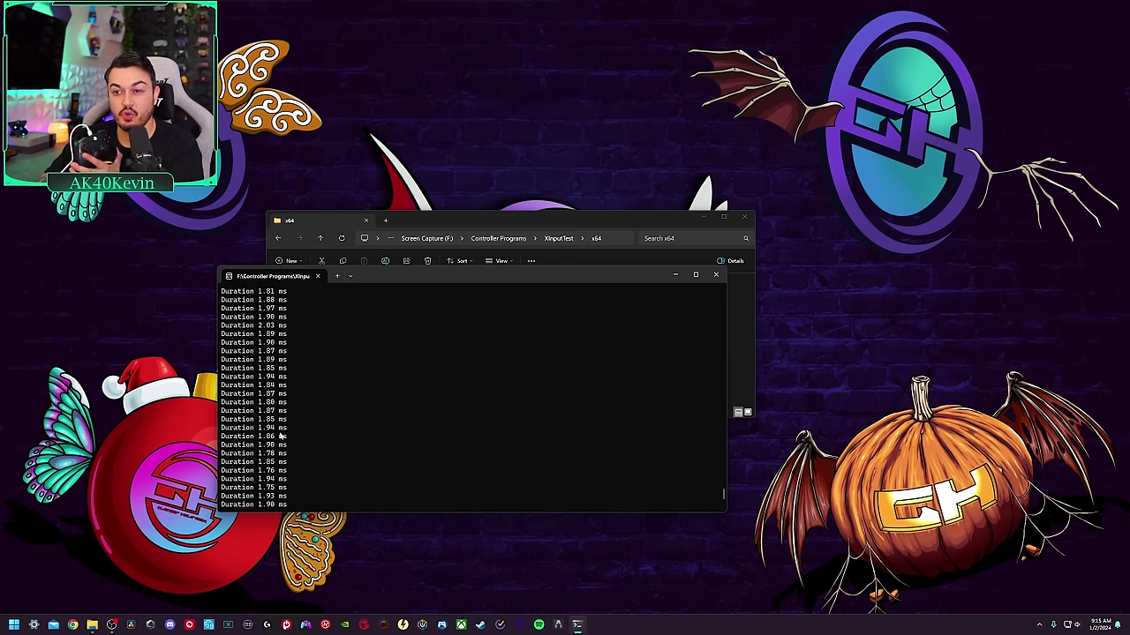
pyautogui.moveTo(292, 412)
pyautogui.mouseDown()
pyautogui.moveTo(291, 388)
pyautogui.moveTo(284, 403)
pyautogui.mouseUp()
pyautogui.scroll(3, 284, 403)
pyautogui.moveTo(302, 351); pyautogui.dragTo(260, 351)
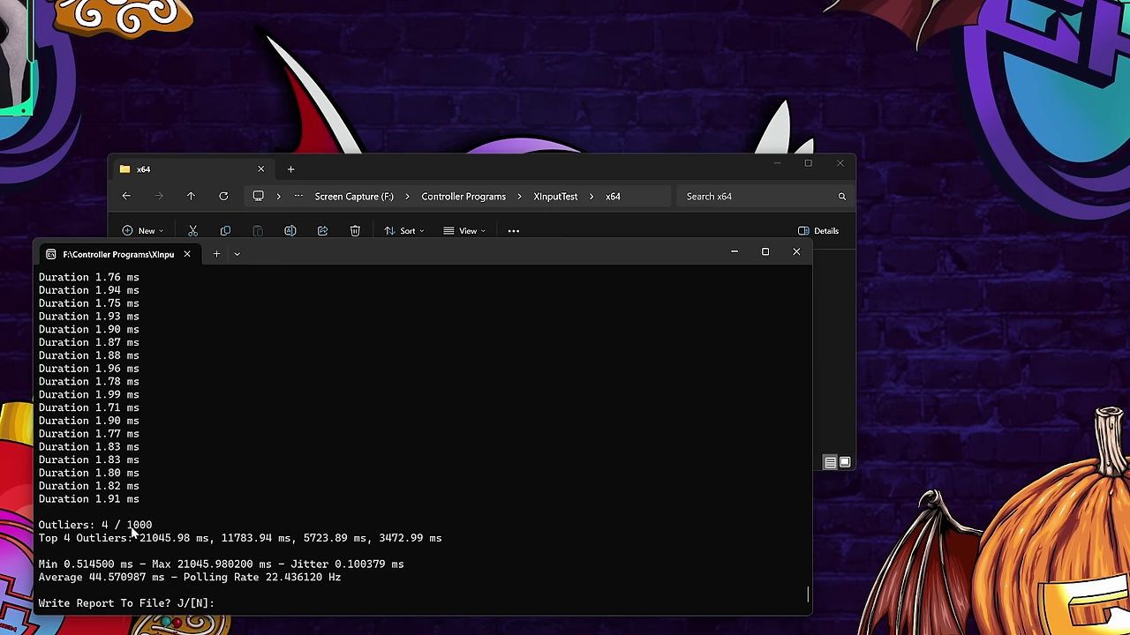
pyautogui.moveTo(287, 463); pyautogui.dragTo(469, 466)
pyautogui.moveTo(416, 540); pyautogui.dragTo(454, 539)
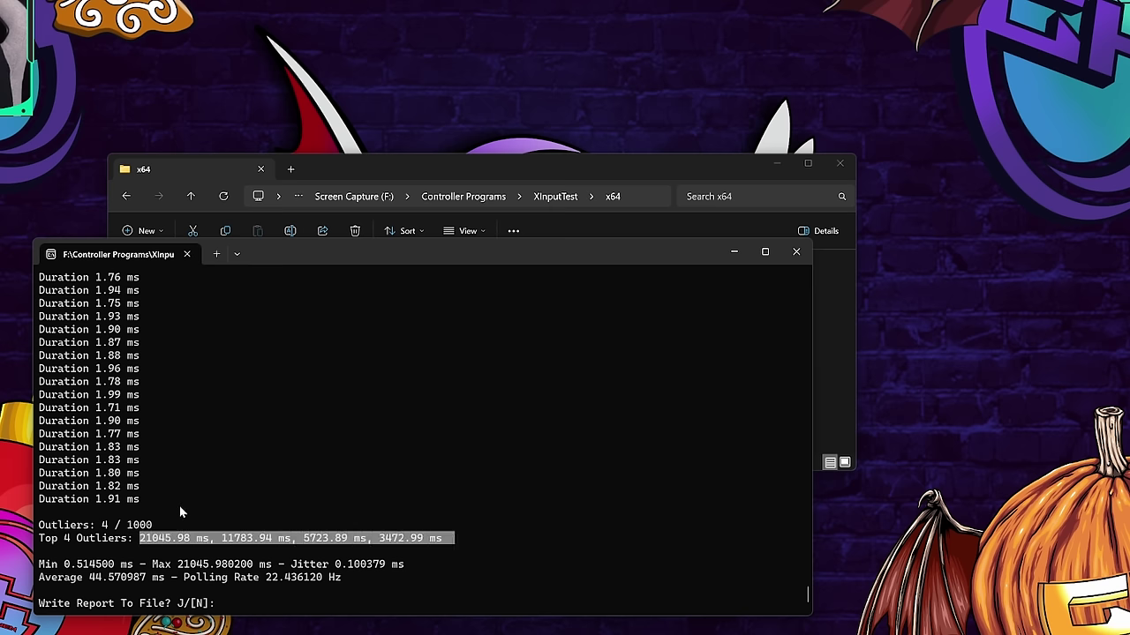
pyautogui.scroll(3, 180, 512)
pyautogui.click(215, 439)
pyautogui.scroll(-3, 182, 463)
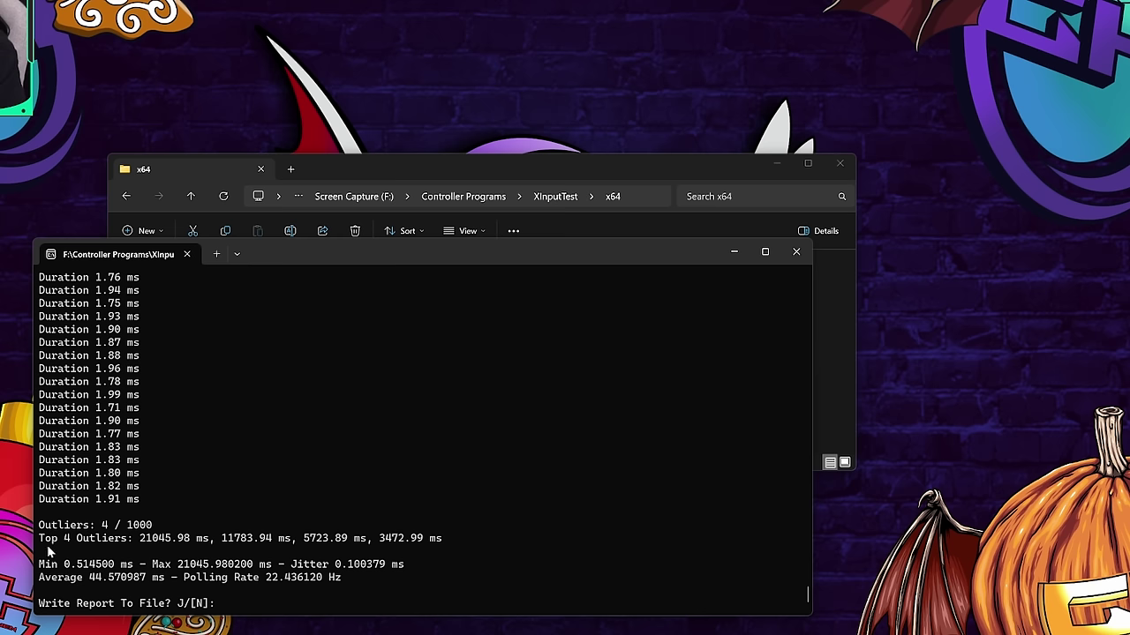
pyautogui.moveTo(139, 462); pyautogui.dragTo(95, 413)
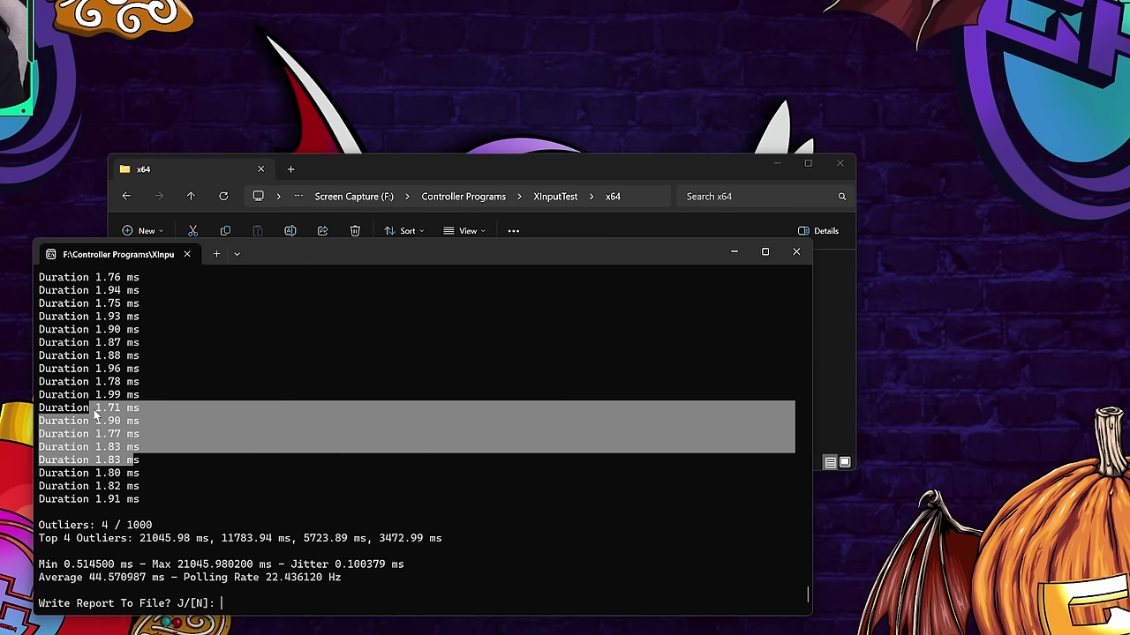
pyautogui.click(105, 480)
pyautogui.moveTo(152, 566); pyautogui.dragTo(233, 571)
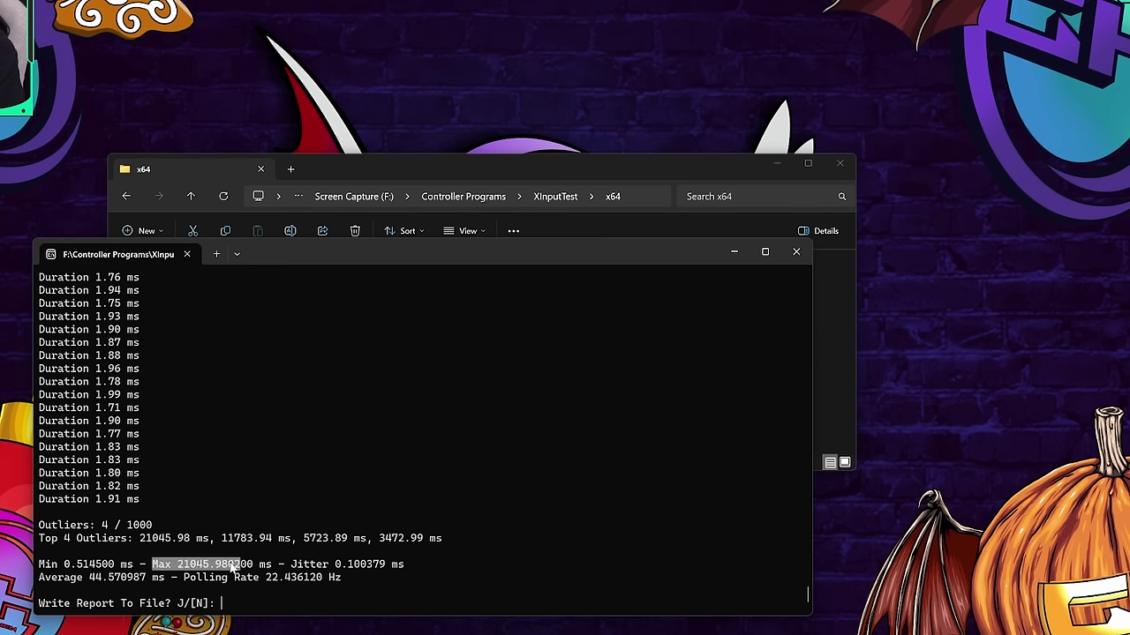
pyautogui.moveTo(122, 502); pyautogui.dragTo(75, 390)
pyautogui.click(94, 519)
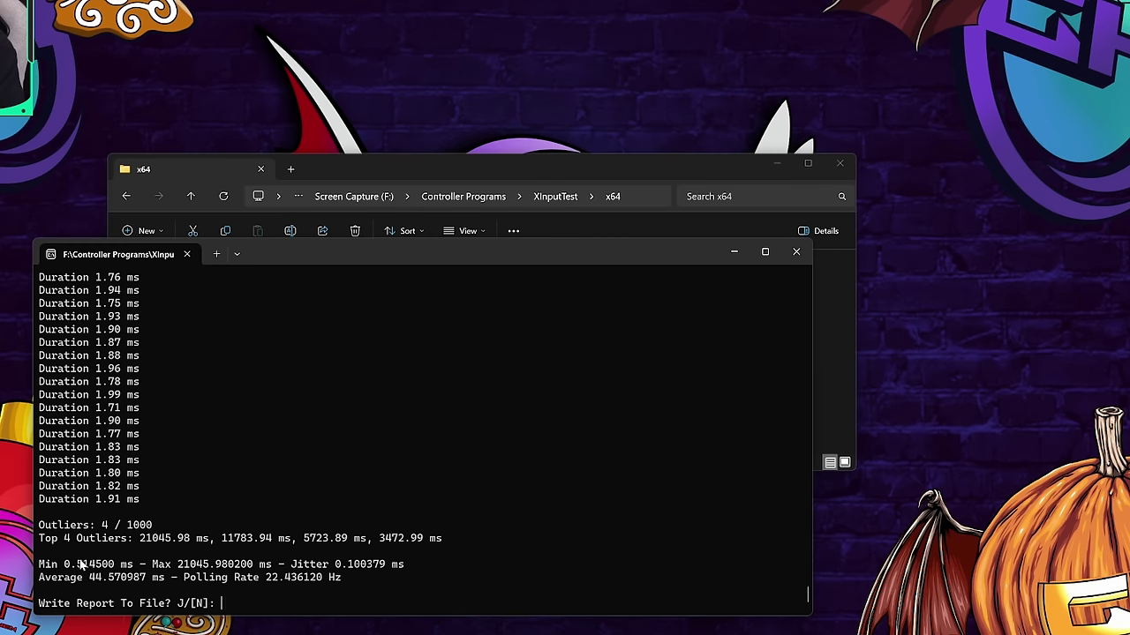
pyautogui.moveTo(63, 565); pyautogui.dragTo(196, 568)
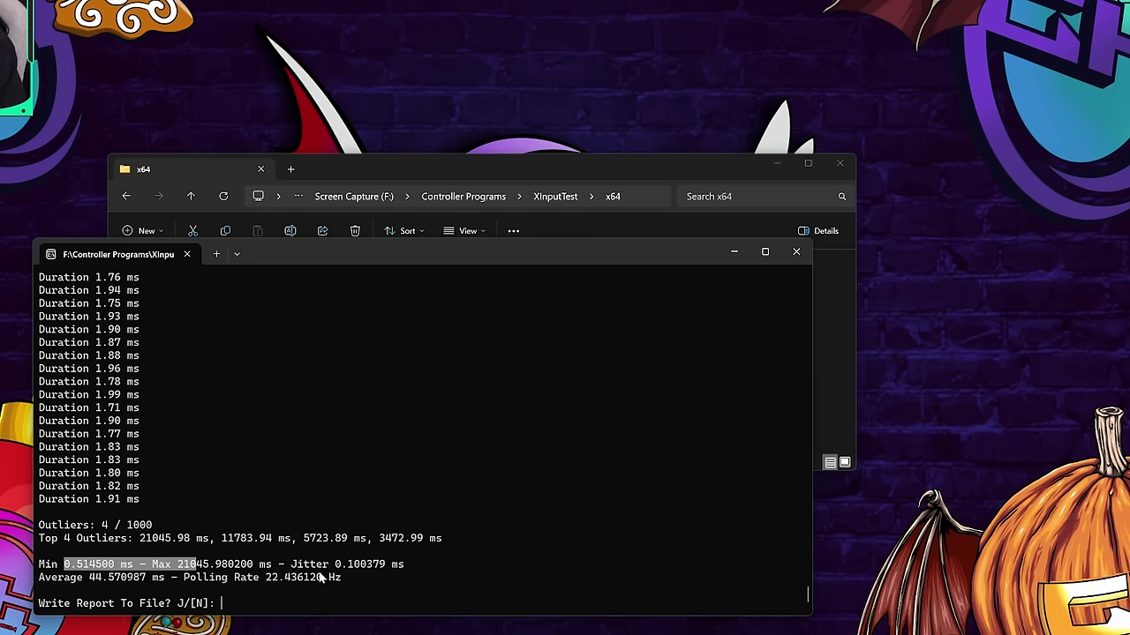
pyautogui.moveTo(331, 564); pyautogui.dragTo(357, 569)
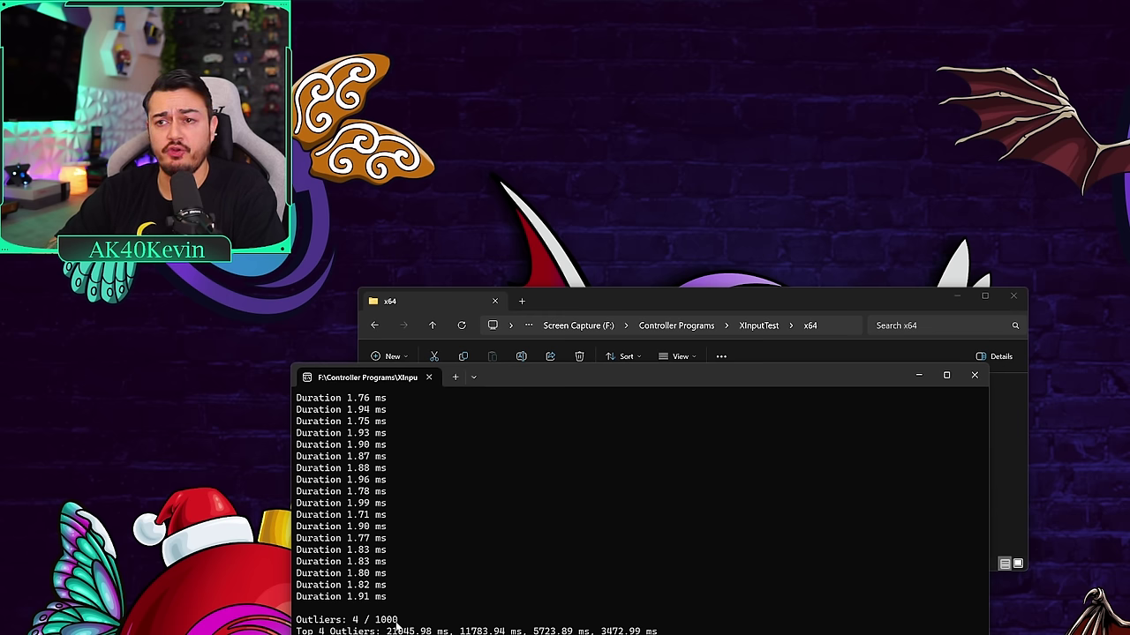
pyautogui.moveTo(403, 597); pyautogui.dragTo(318, 482)
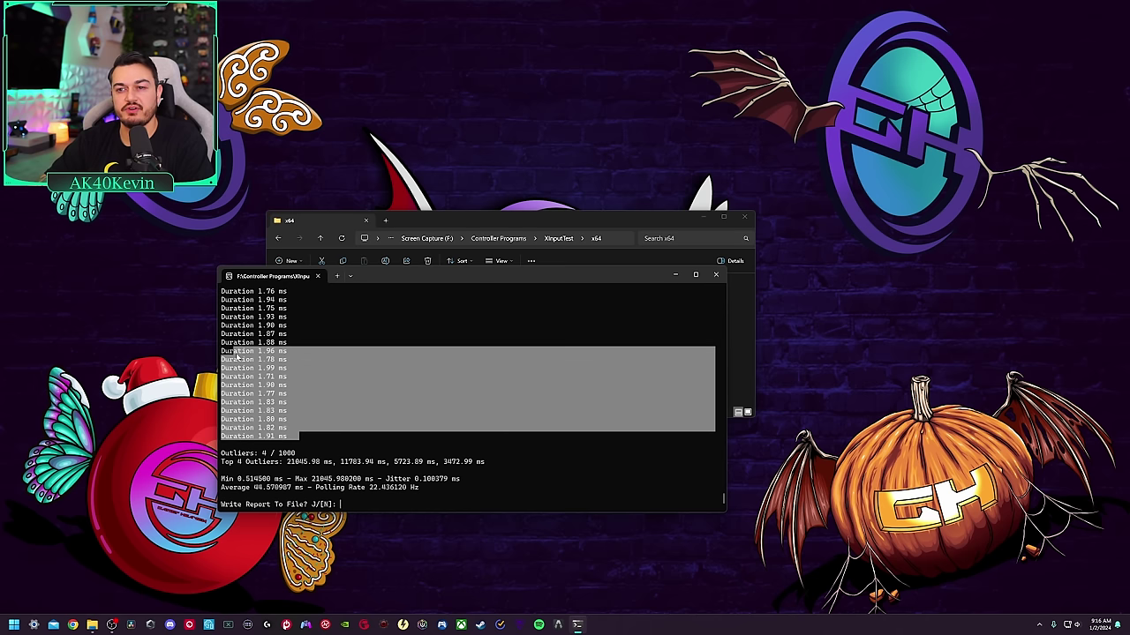
# Step: Clear the old highlight and highlight the Duration lines from 1.93 to 1.91 ms
pyautogui.click(236, 352)
pyautogui.moveTo(286, 436); pyautogui.dragTo(234, 316)
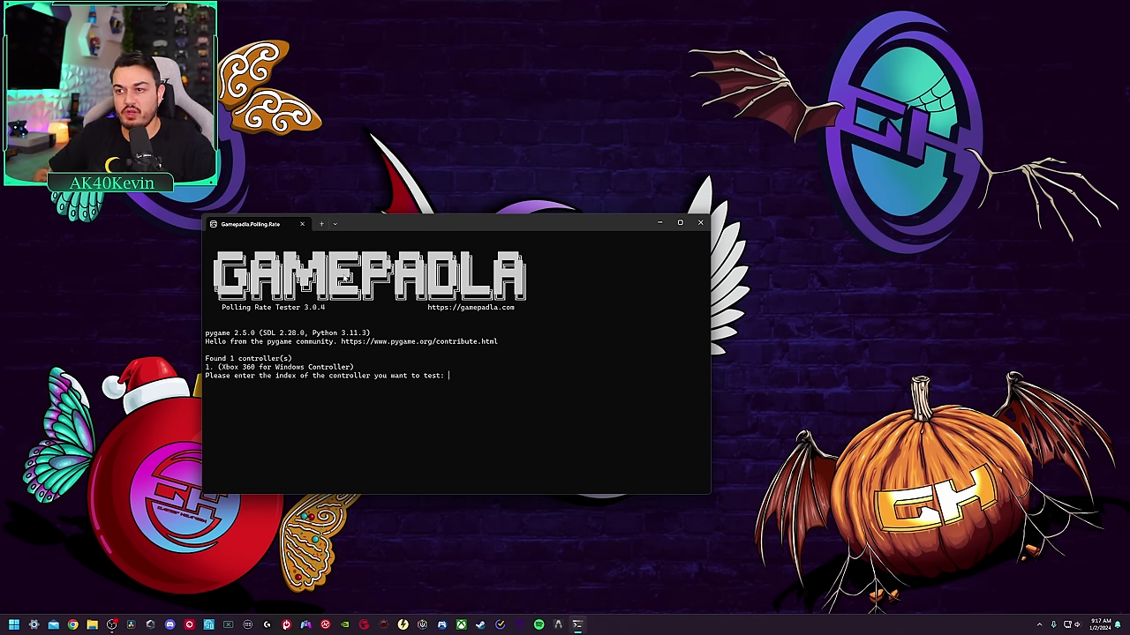
# Step: Start the polling test on the Xbox 360 controller and highlight the pygame community mention
pyautogui.press('Return')
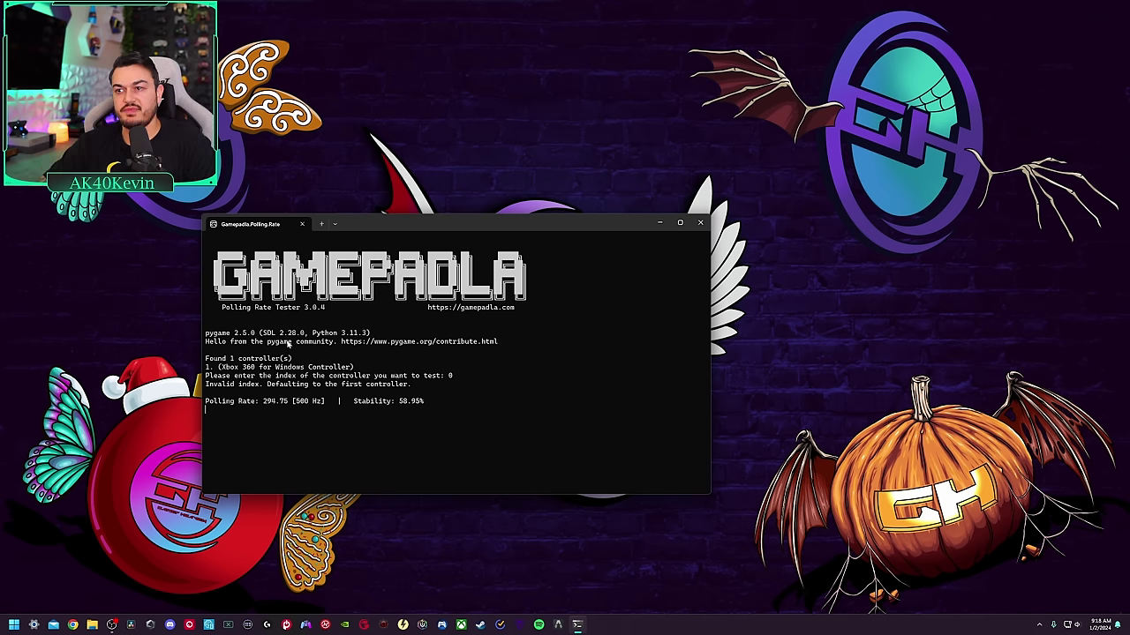
pyautogui.moveTo(264, 340); pyautogui.dragTo(304, 346)
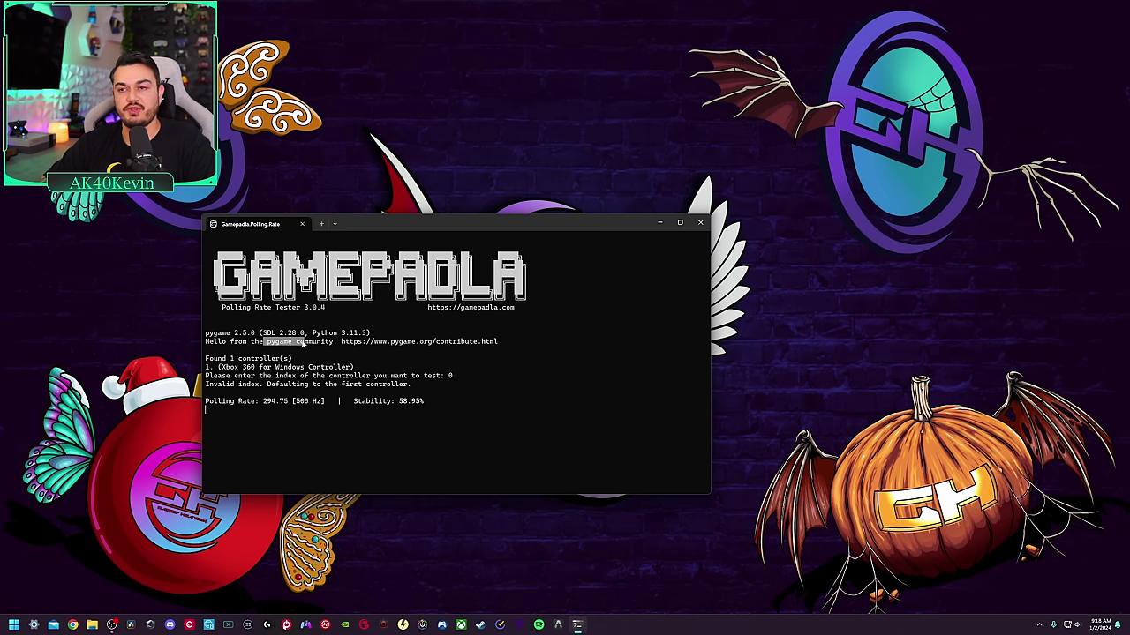
pyautogui.click(303, 344)
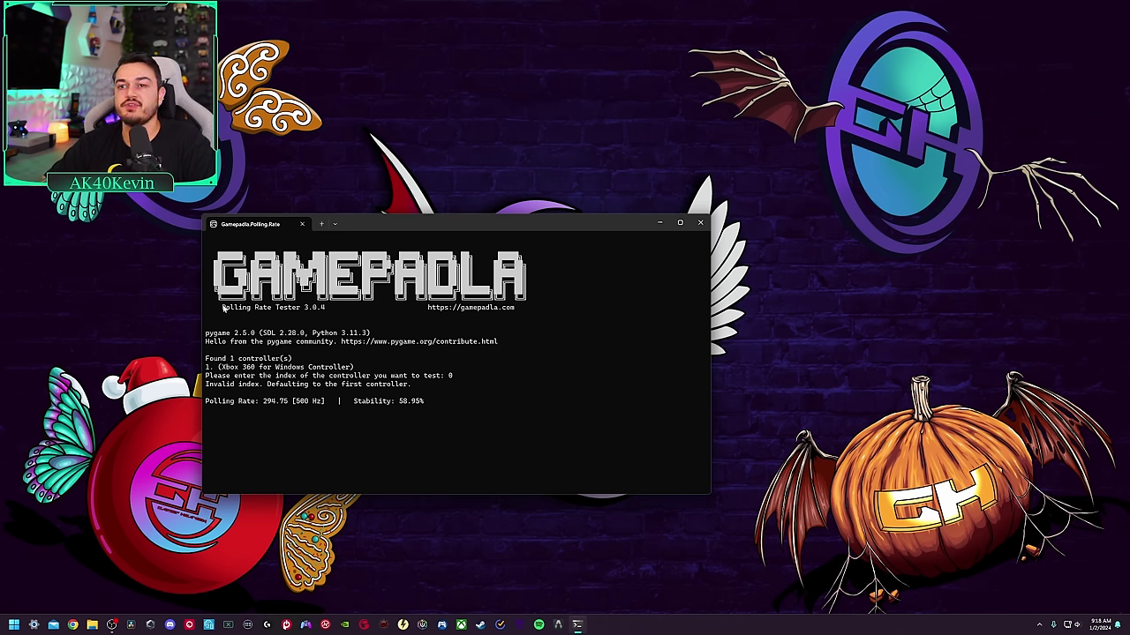
# Step: Highlight the Polling Rate Tester 3.0.4 version line, then close the tester
pyautogui.moveTo(225, 309); pyautogui.dragTo(328, 311)
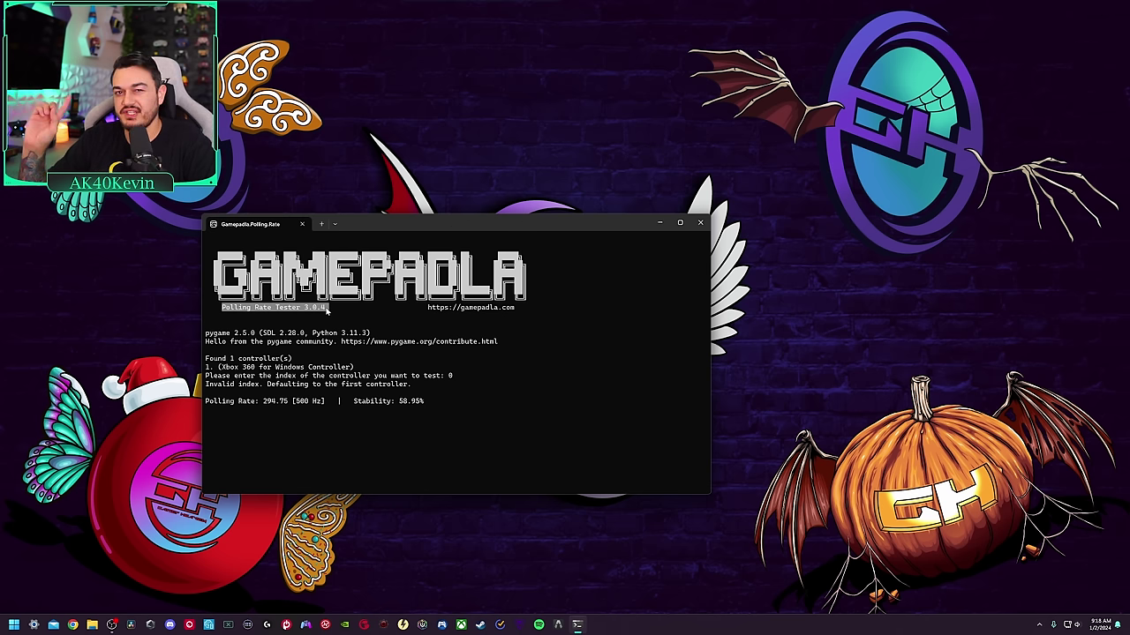
pyautogui.click(411, 322)
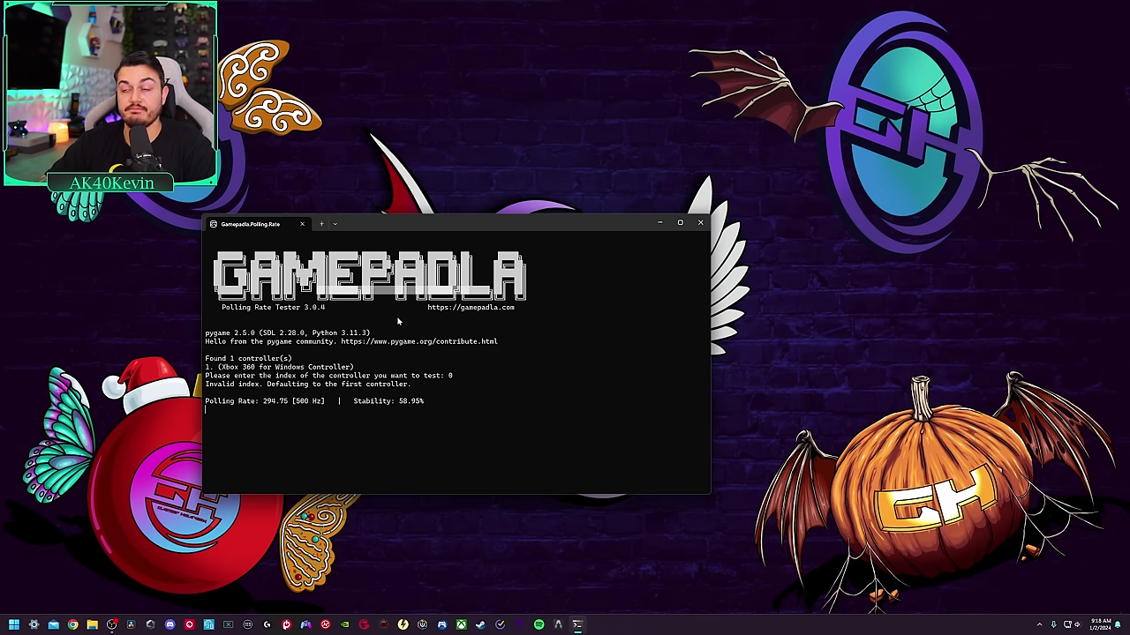
pyautogui.click(702, 222)
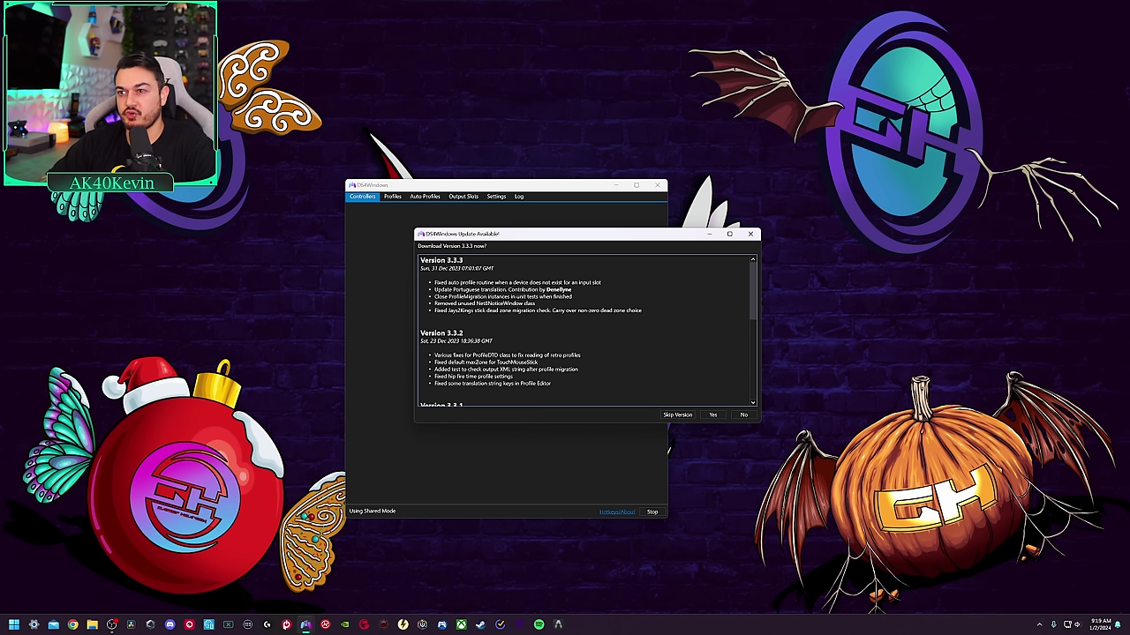
# Step: Highlight the Version 3.3.3 changelog fixes and dismiss the update notice with Yes
pyautogui.moveTo(435, 282); pyautogui.dragTo(612, 310)
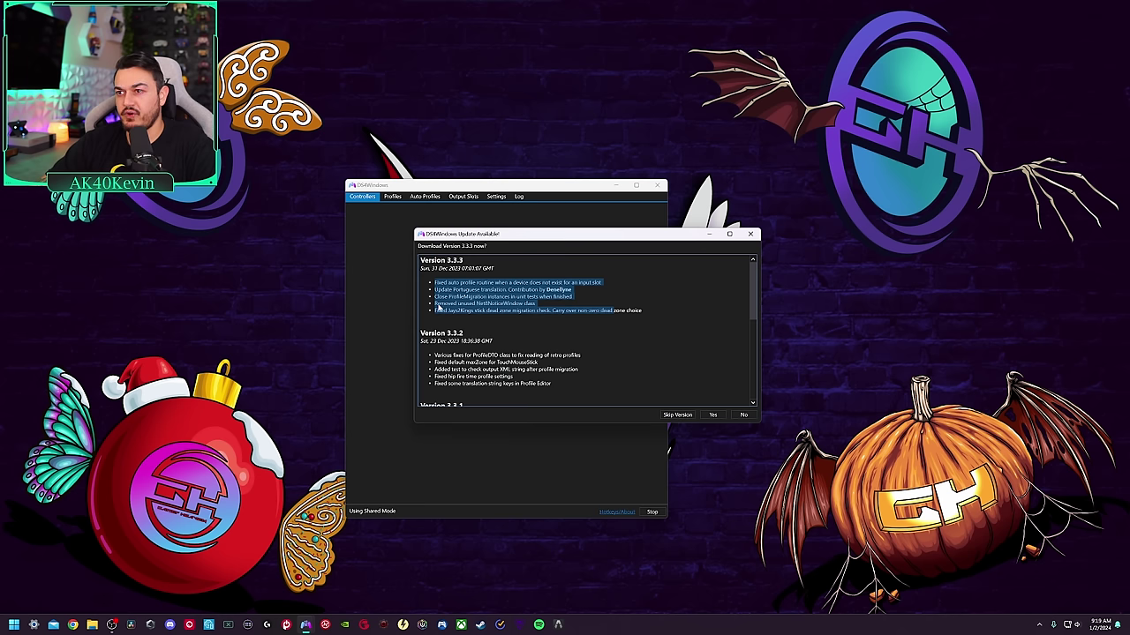
pyautogui.click(712, 415)
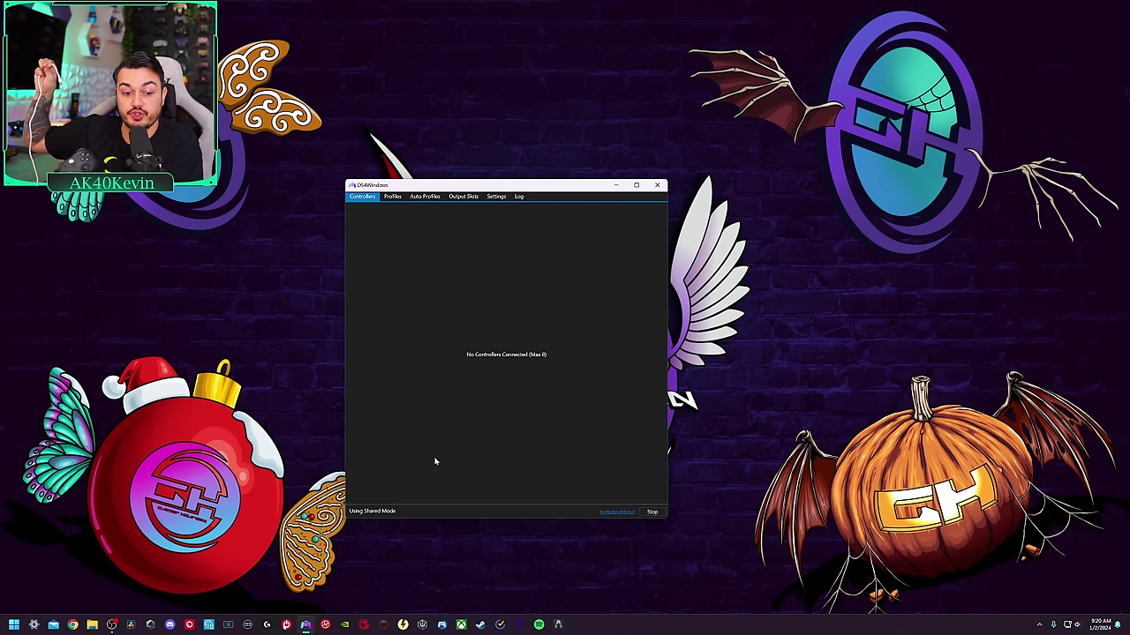
# Step: Open and enlarge the Default profile editor, showing Controller Readings with about 3.5 ms input delay
pyautogui.click(600, 220)
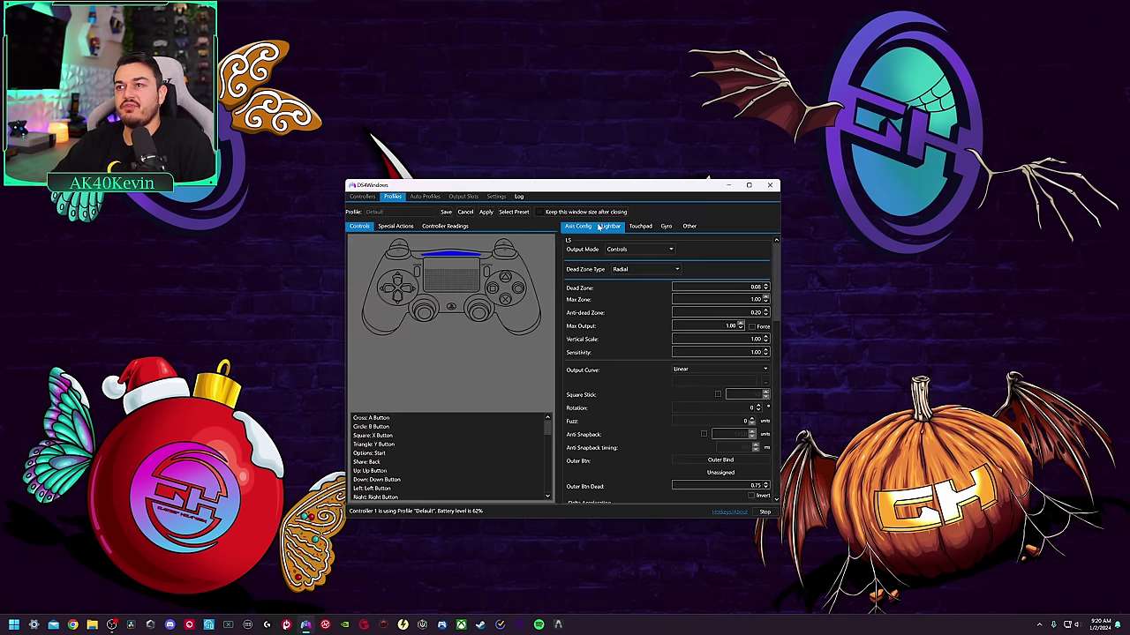
pyautogui.moveTo(526, 185); pyautogui.dragTo(403, 26)
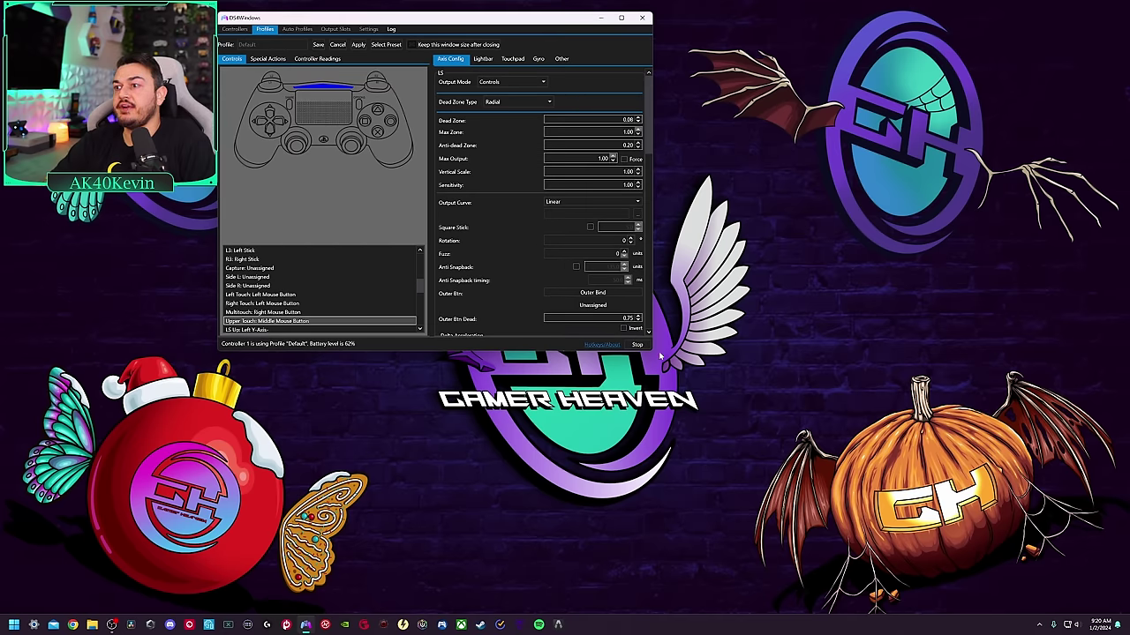
pyautogui.moveTo(660, 356); pyautogui.dragTo(761, 586)
pyautogui.click(327, 55)
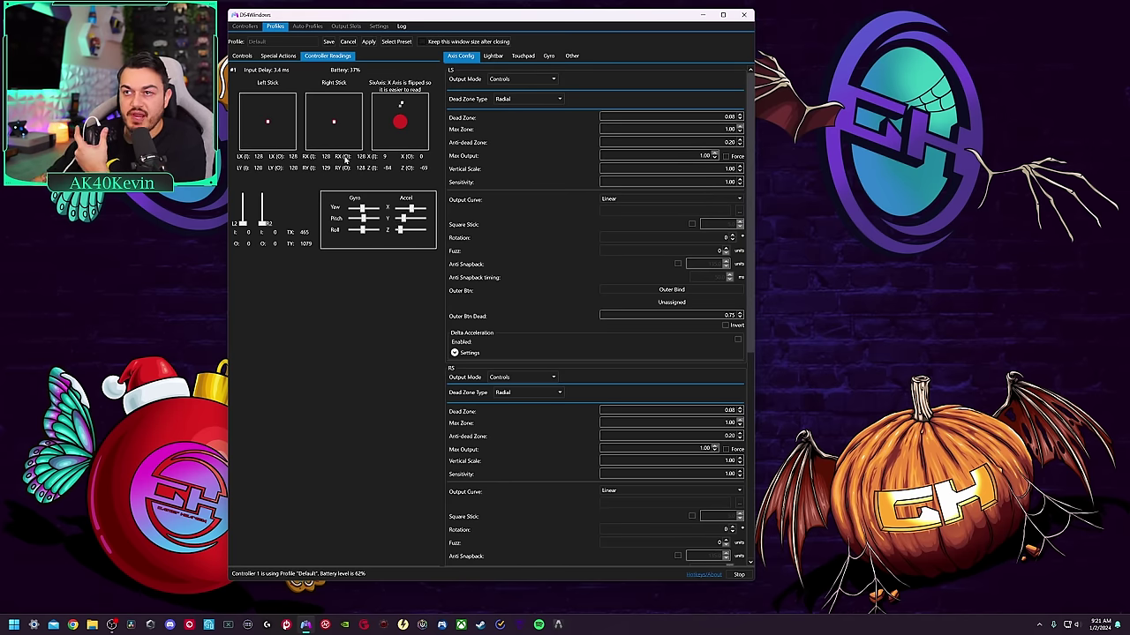
pyautogui.scroll(-2, 605, 353)
pyautogui.scroll(2, 629, 387)
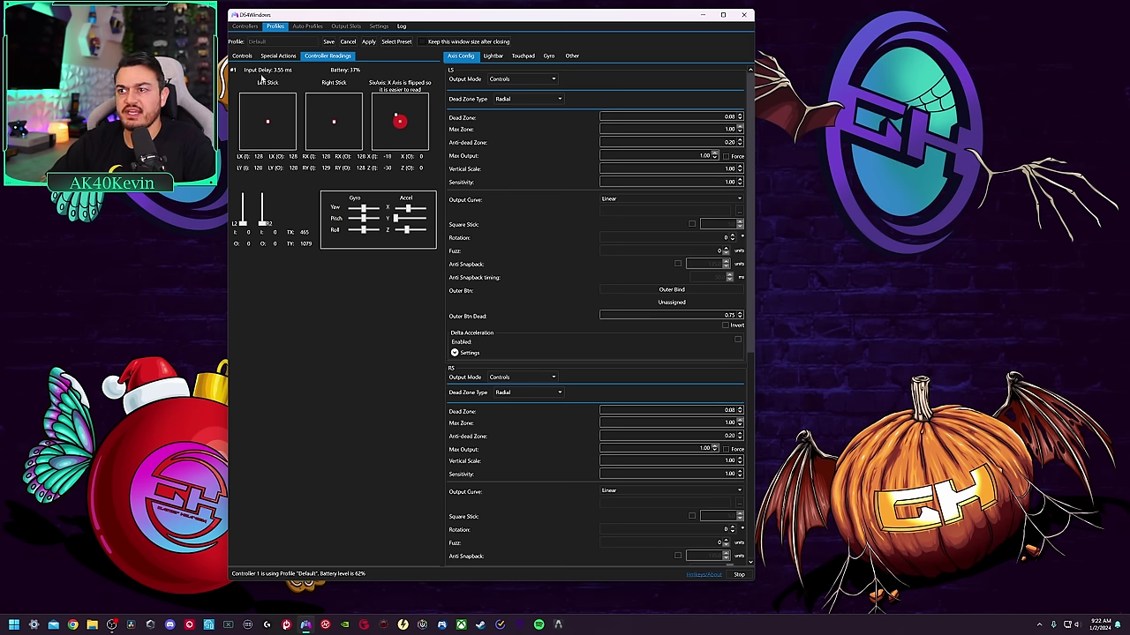
pyautogui.scroll(-3, 465, 232)
pyautogui.scroll(2, 466, 232)
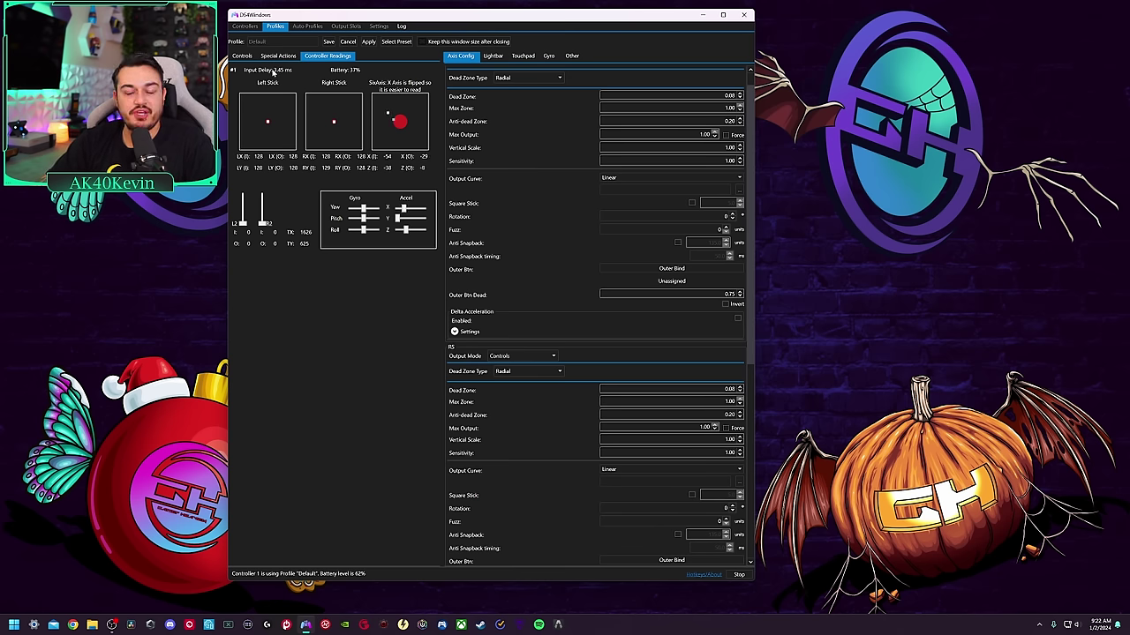
# Step: Set DS4 BT Poll Rate to 1000 Hz (1 ms) on the Other tab and apply it
pyautogui.click(572, 55)
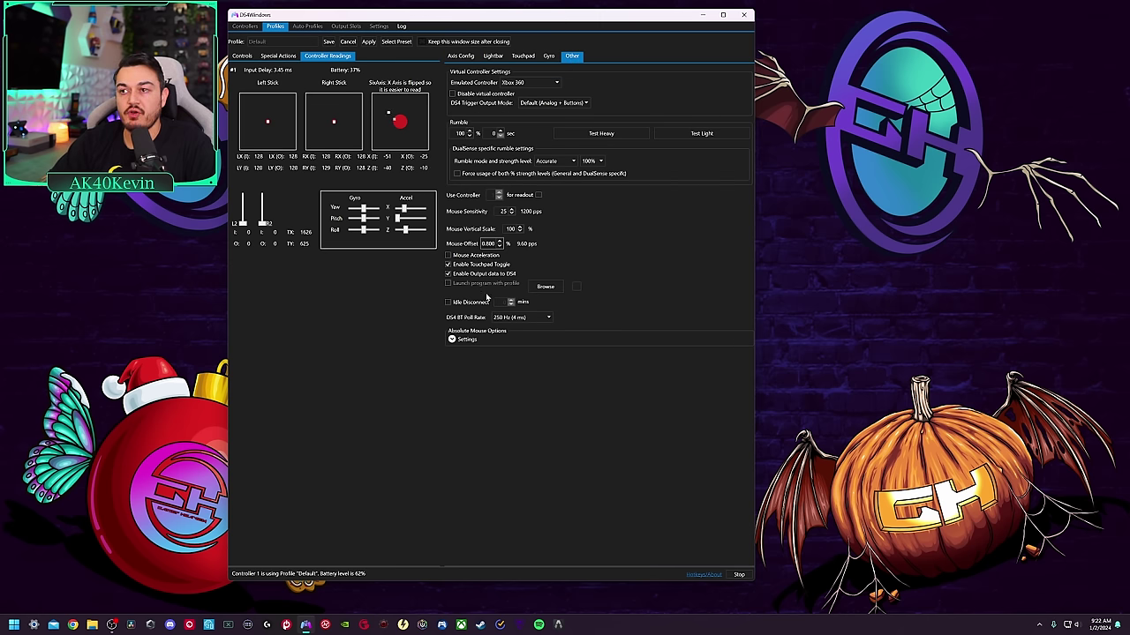
pyautogui.click(512, 317)
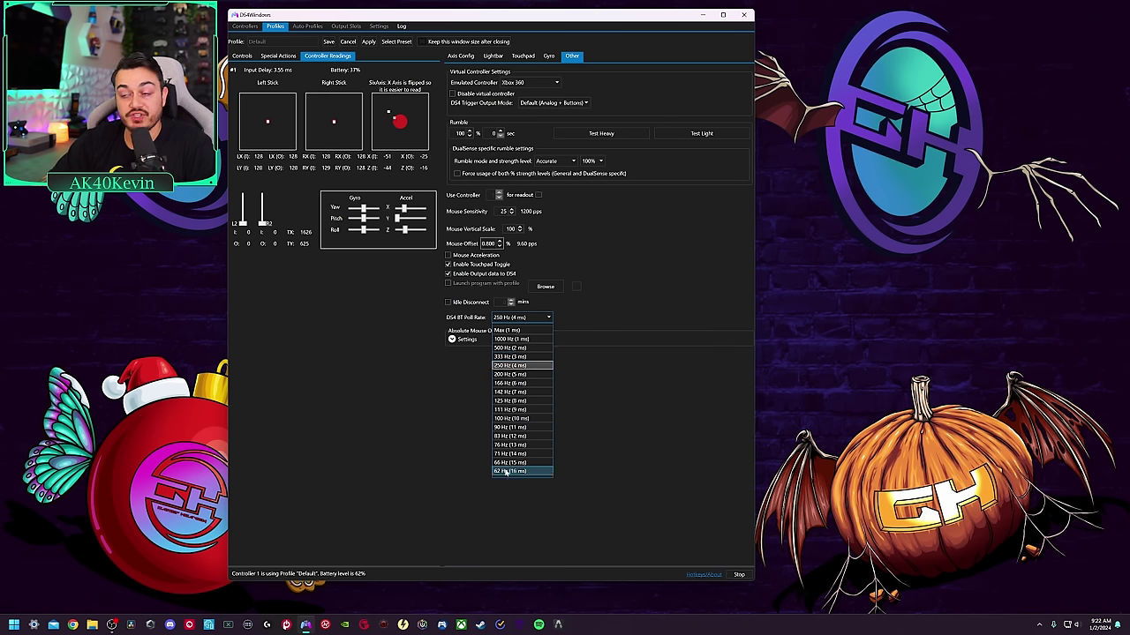
pyautogui.click(510, 339)
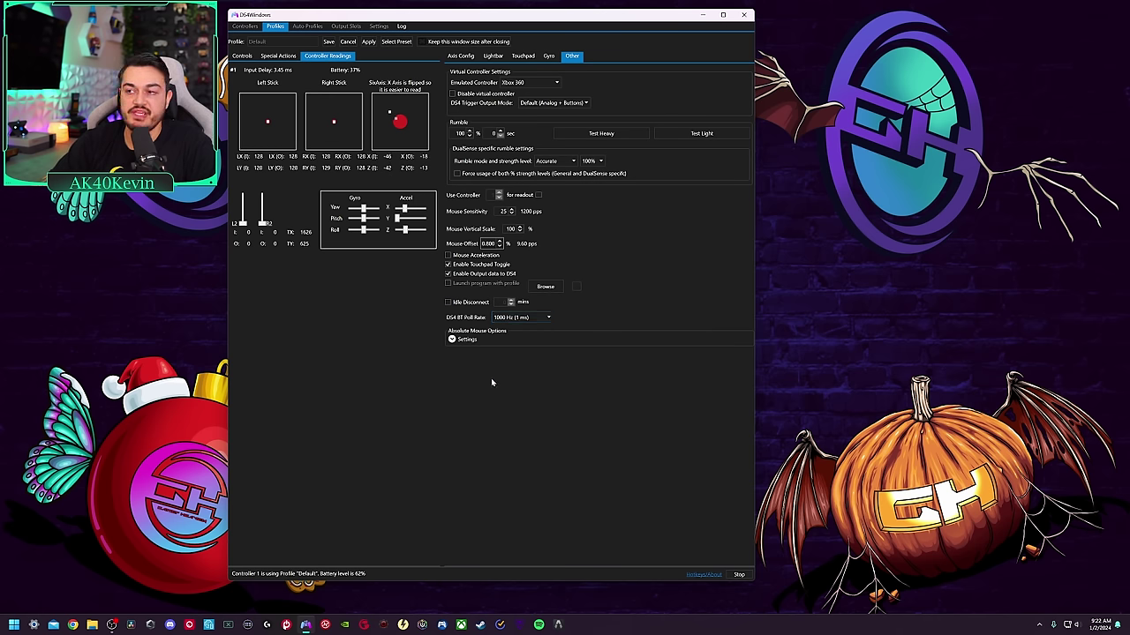
pyautogui.click(512, 318)
pyautogui.click(511, 338)
pyautogui.click(512, 318)
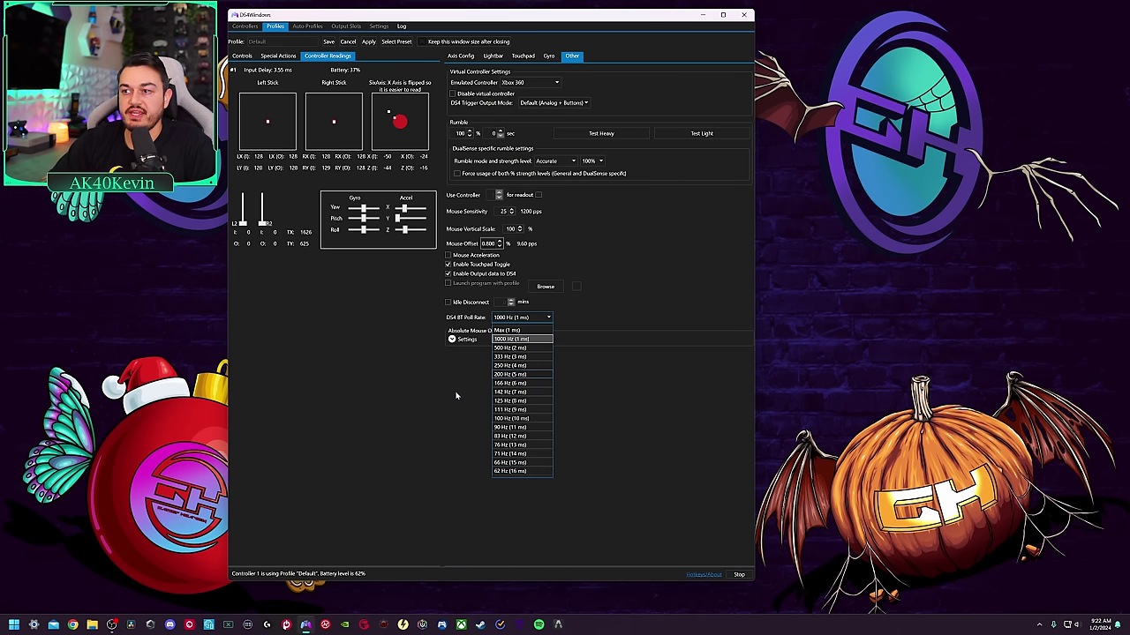
pyautogui.click(456, 394)
pyautogui.click(369, 42)
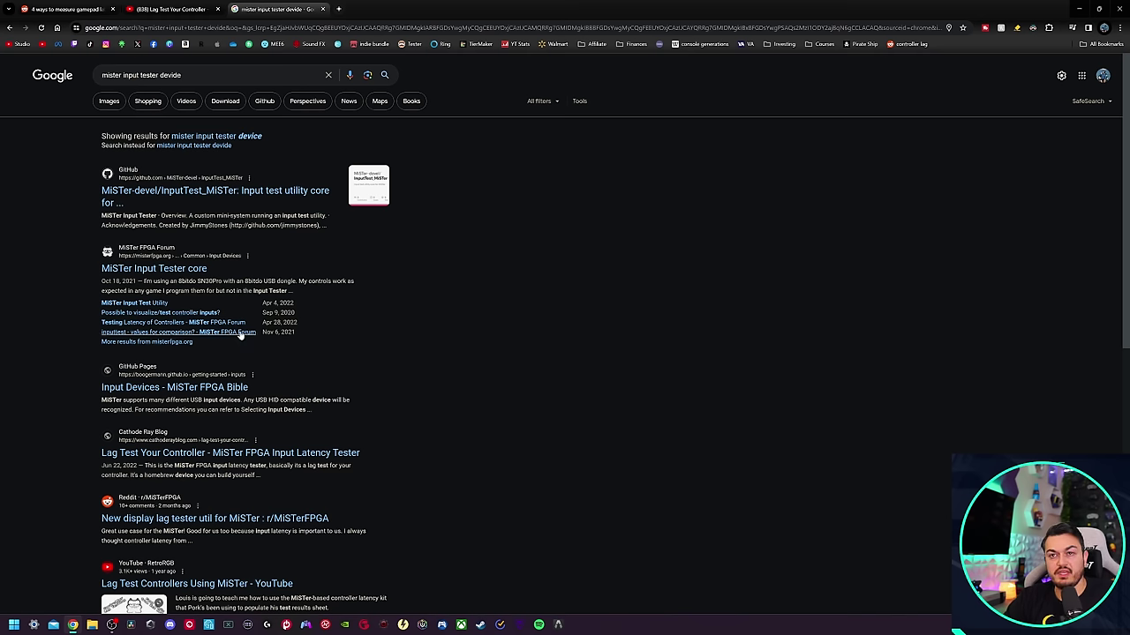
# Step: Search for 'mister input tester device' and view its Shopping results
pyautogui.click(200, 136)
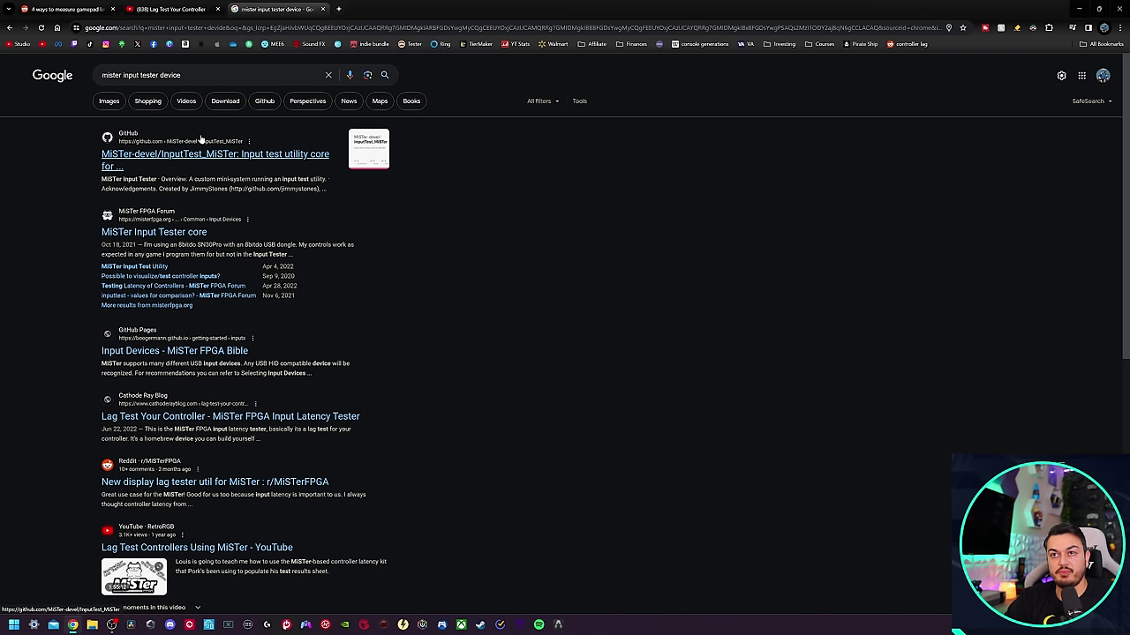
pyautogui.click(147, 102)
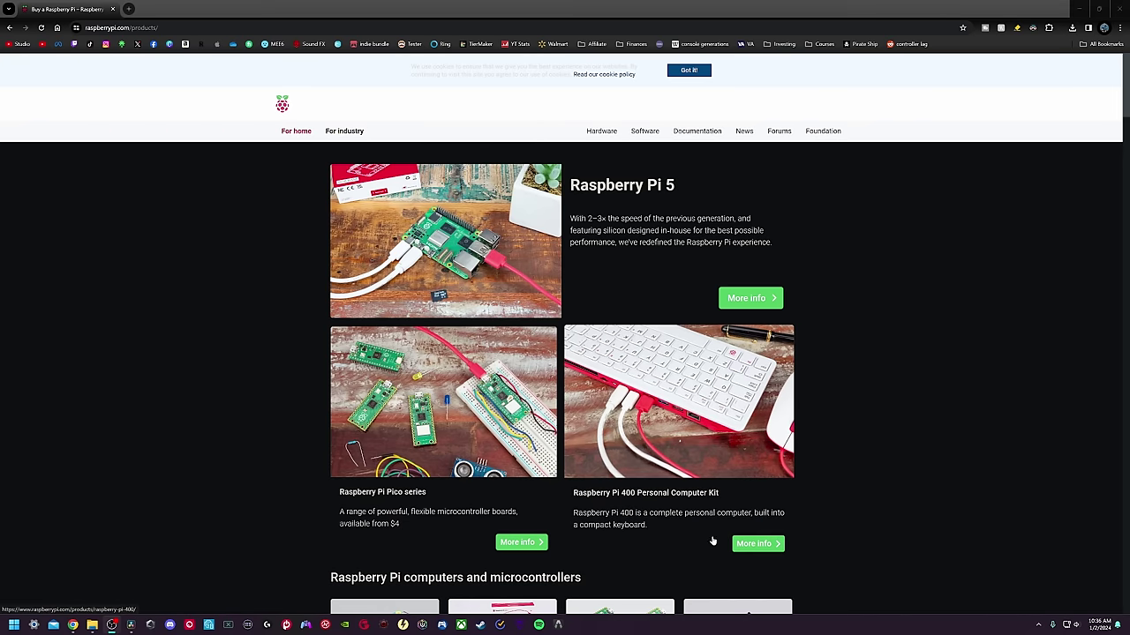
# Step: Open the Raspberry Pi Pico series page via More info and scroll through its RP2040 sections
pyautogui.scroll(-3, 741, 537)
pyautogui.scroll(2, 765, 538)
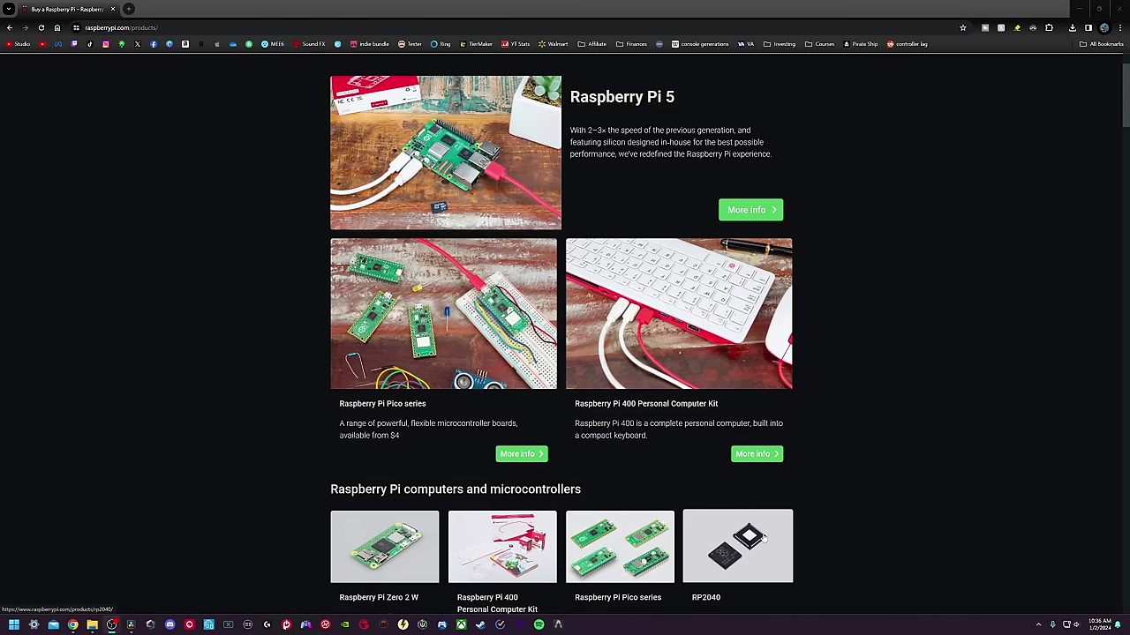
pyautogui.scroll(1, 764, 537)
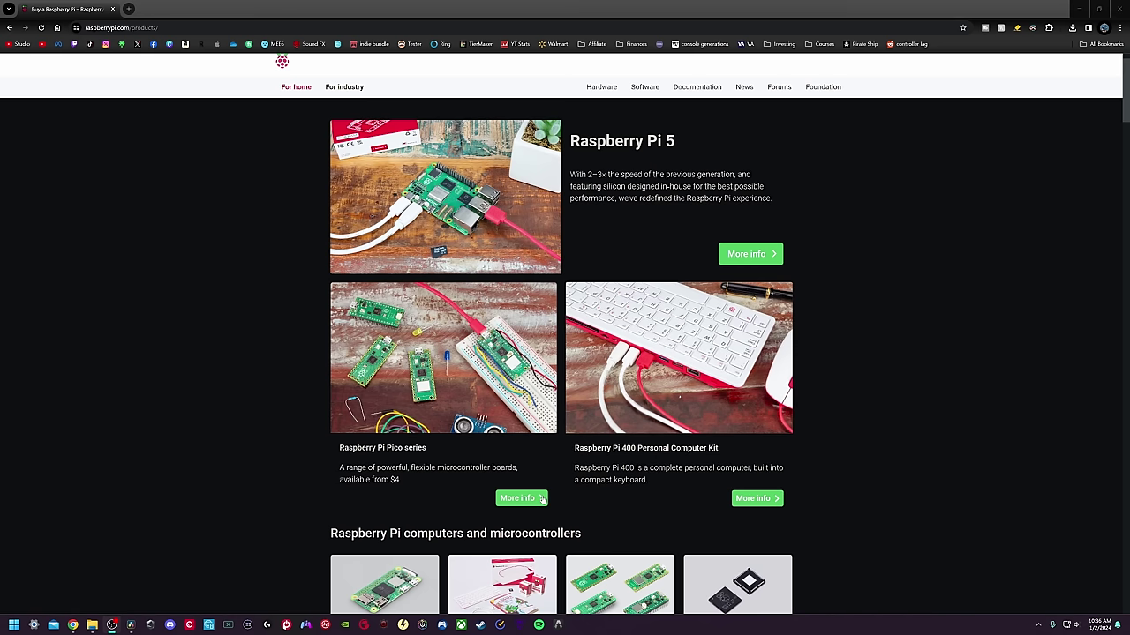
pyautogui.click(436, 369)
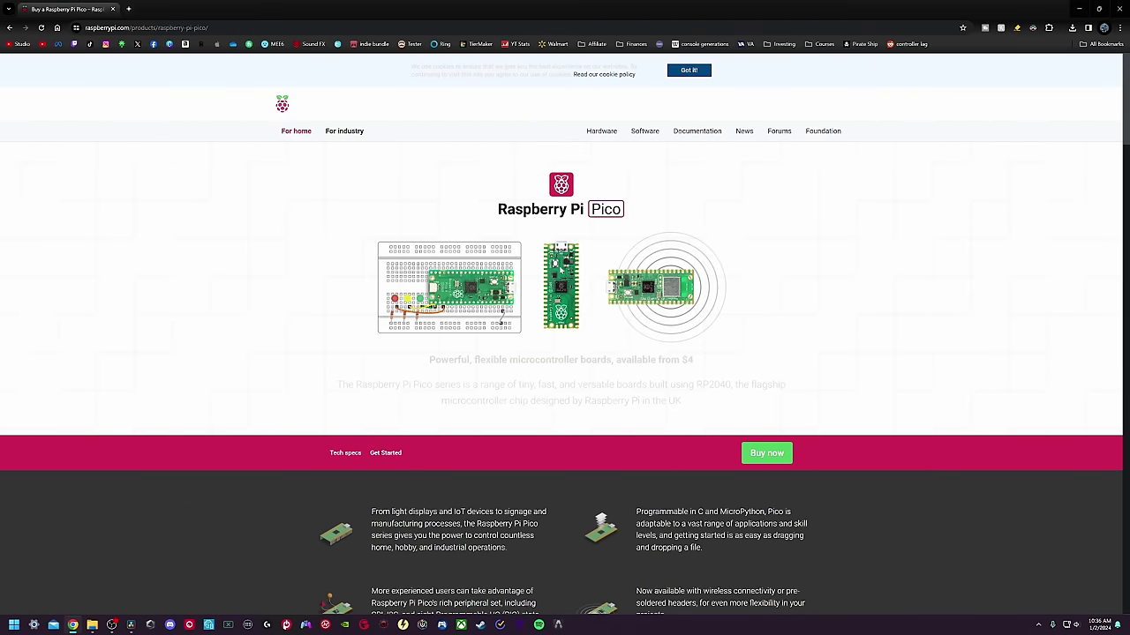
pyautogui.scroll(-5, 480, 462)
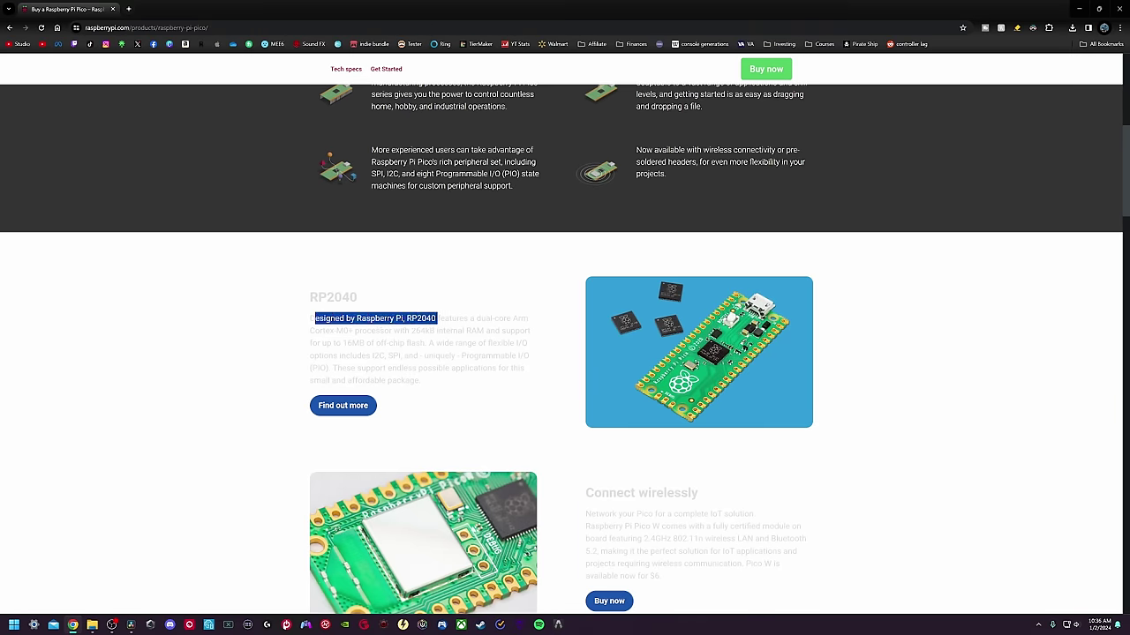
pyautogui.moveTo(437, 320); pyautogui.dragTo(494, 398)
pyautogui.click(495, 398)
pyautogui.scroll(-5, 494, 398)
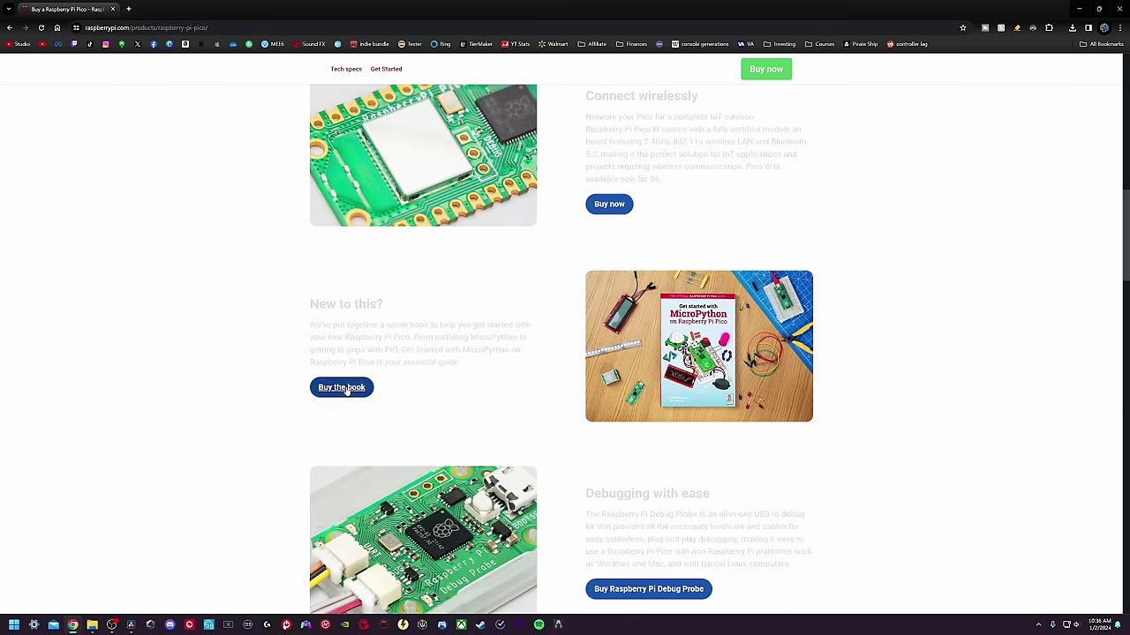
pyautogui.scroll(-5, 327, 394)
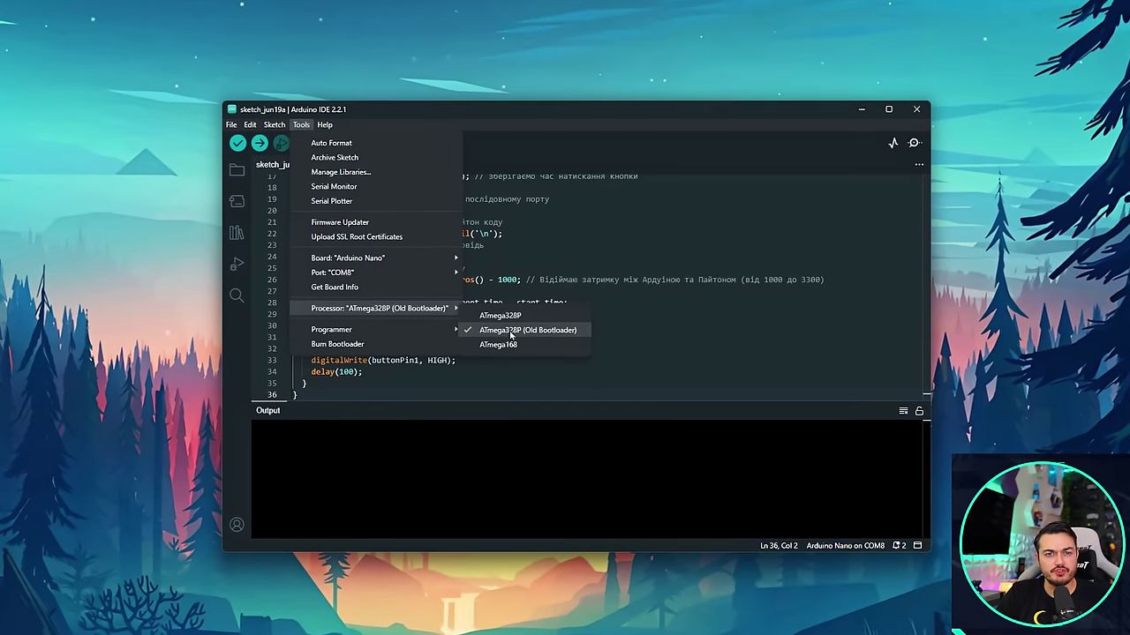
# Step: Keep ATmega328P (Old Bootloader) as processor and upload sketch_jun19a to the Nano on COM8
pyautogui.click(512, 332)
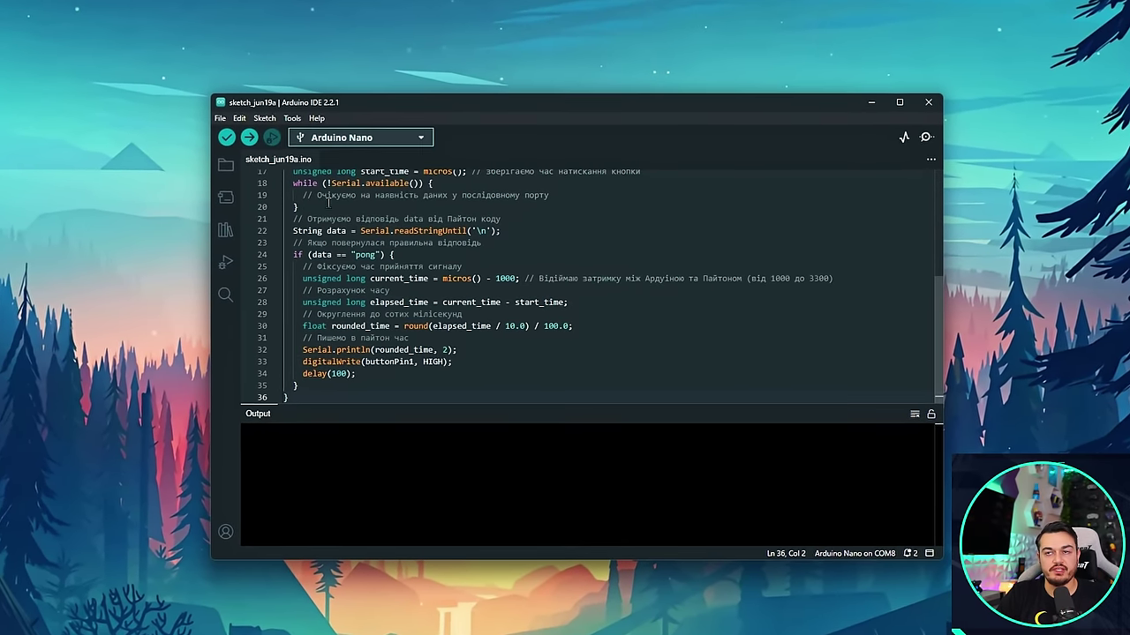
pyautogui.click(249, 137)
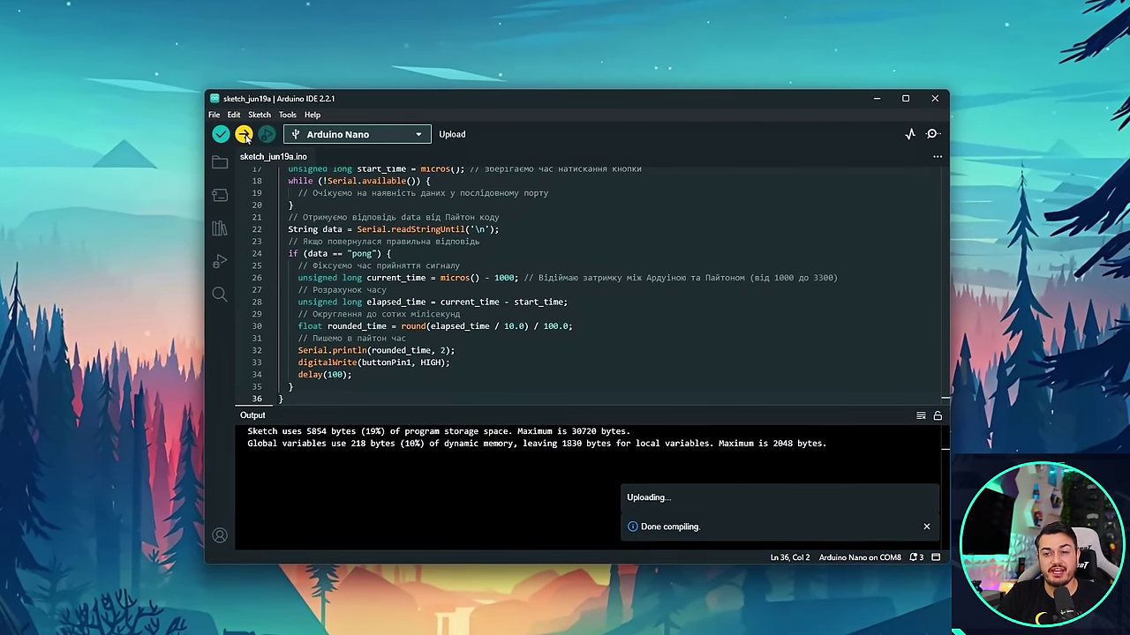